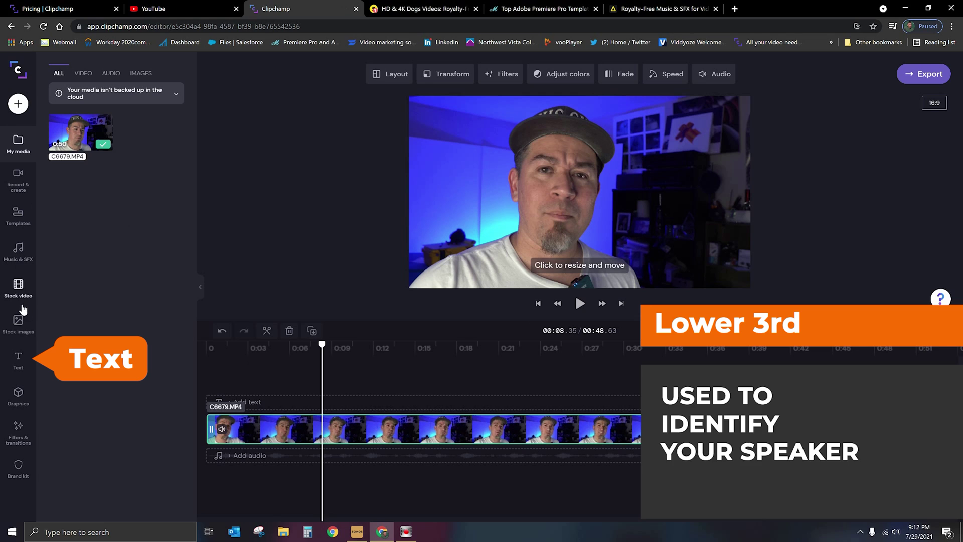
Add the Lower Third Minimalist caption title to the text track at the start of the video.
click(18, 358)
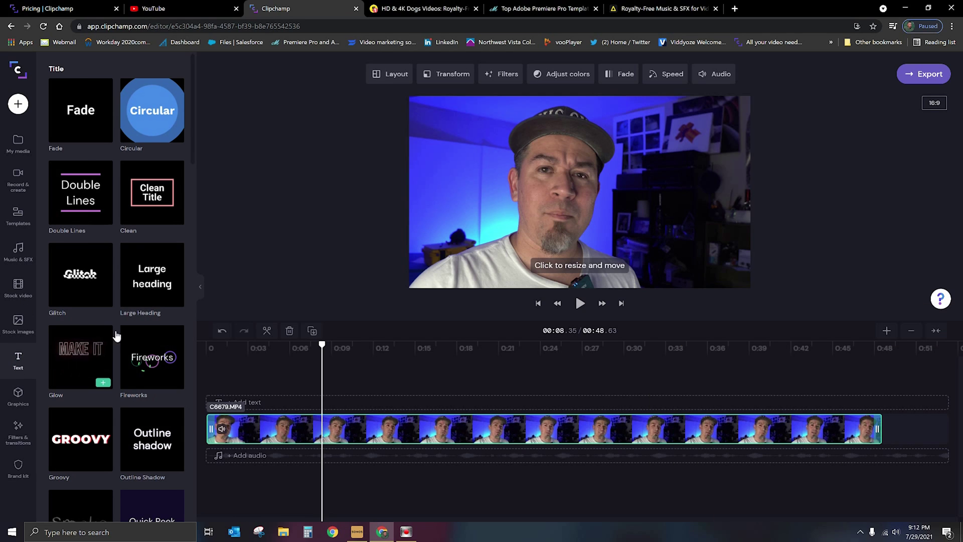
scroll(120, 300, down, 4)
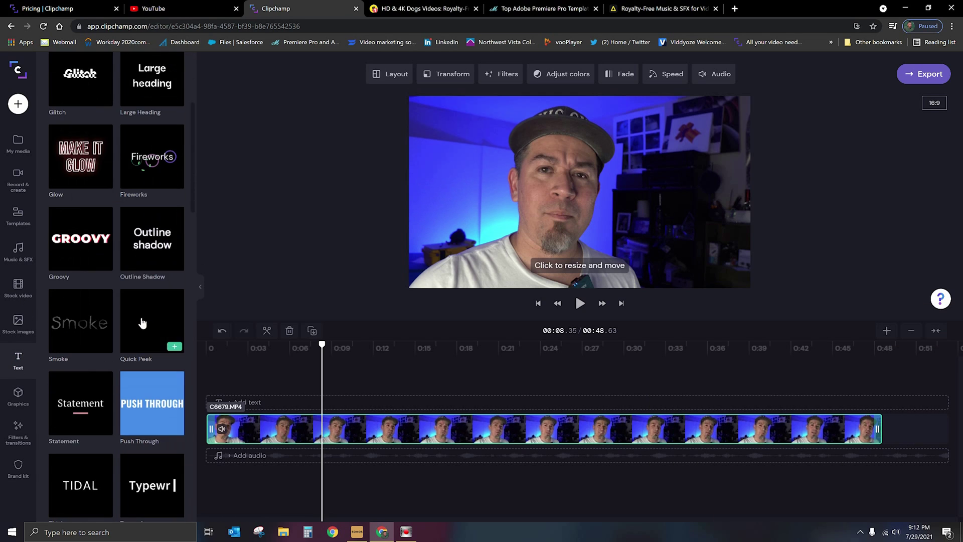
scroll(143, 322, down, 8)
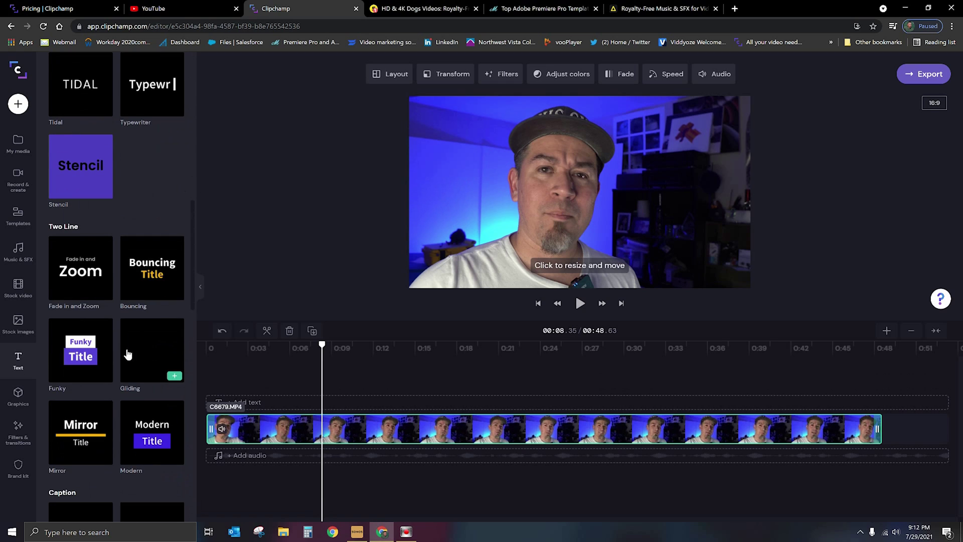
scroll(128, 351, down, 7)
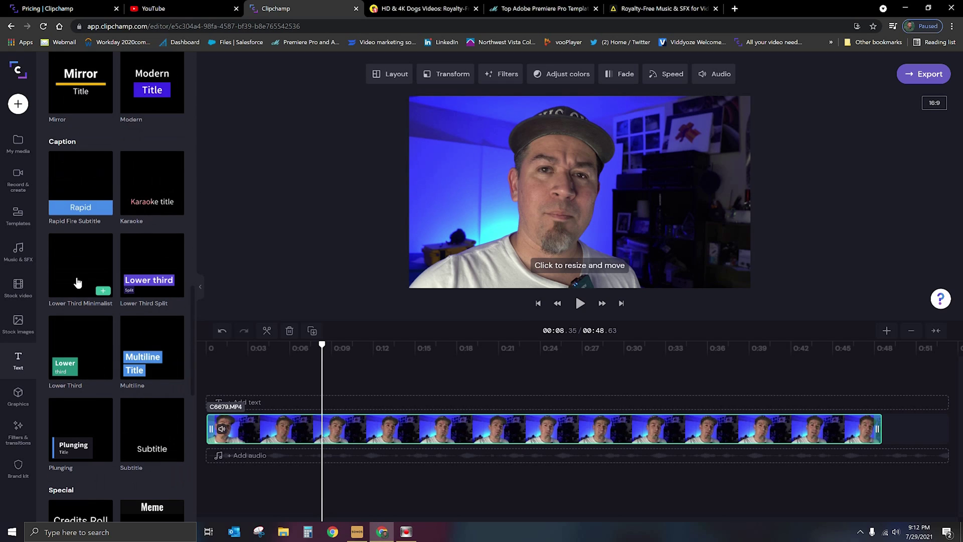
scroll(136, 393, down, 6)
scroll(120, 396, up, 6)
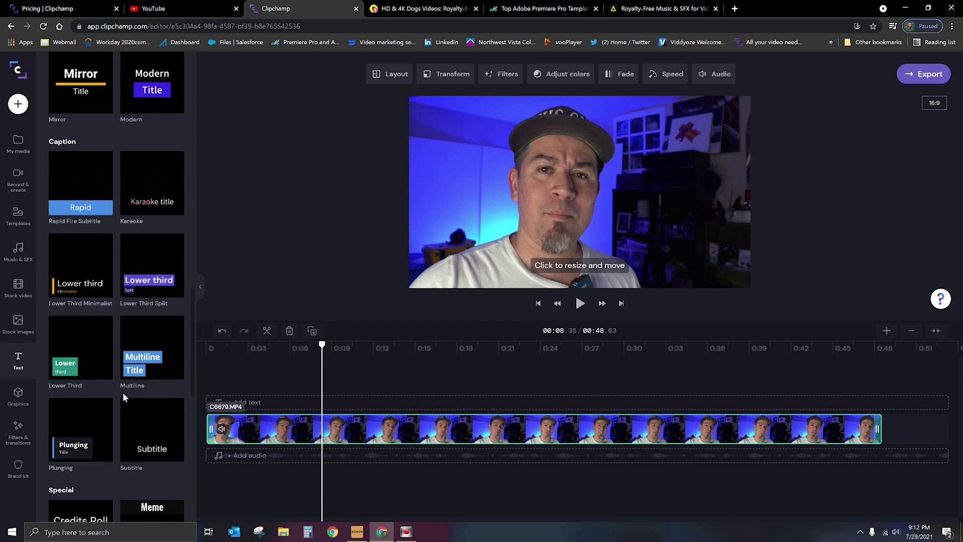
drag(84, 282, 236, 412)
Replace the title's text with the speaker's name and "Dog Lover" on the second line, and preview it from the start.
click(491, 74)
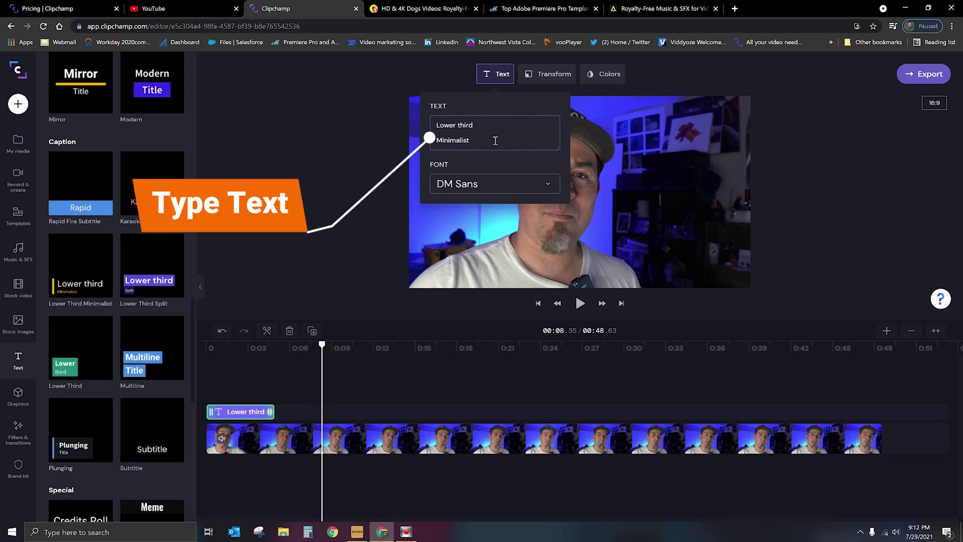
key(ctrl+a)
text(Mark B)
key(Return)
text(Dog Lover)
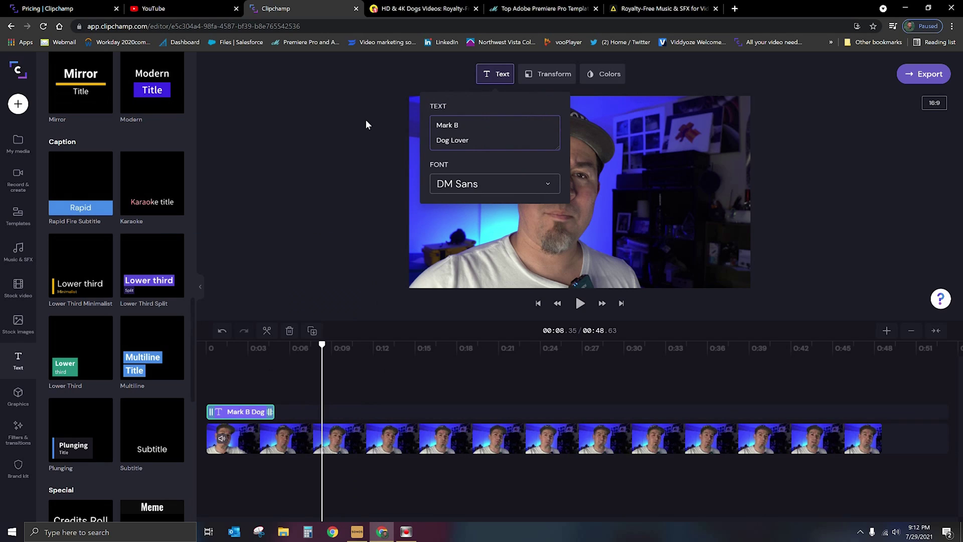
click(375, 172)
key(Home)
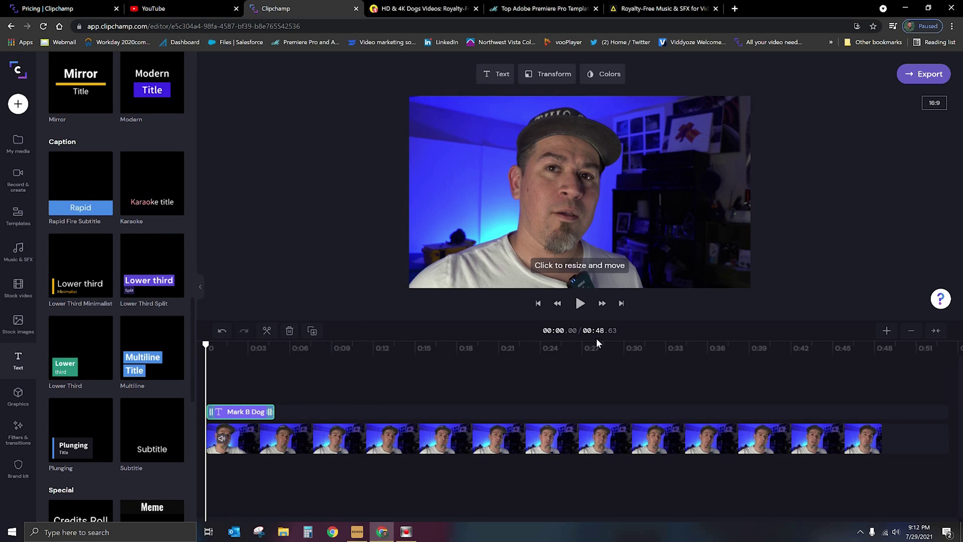
click(581, 307)
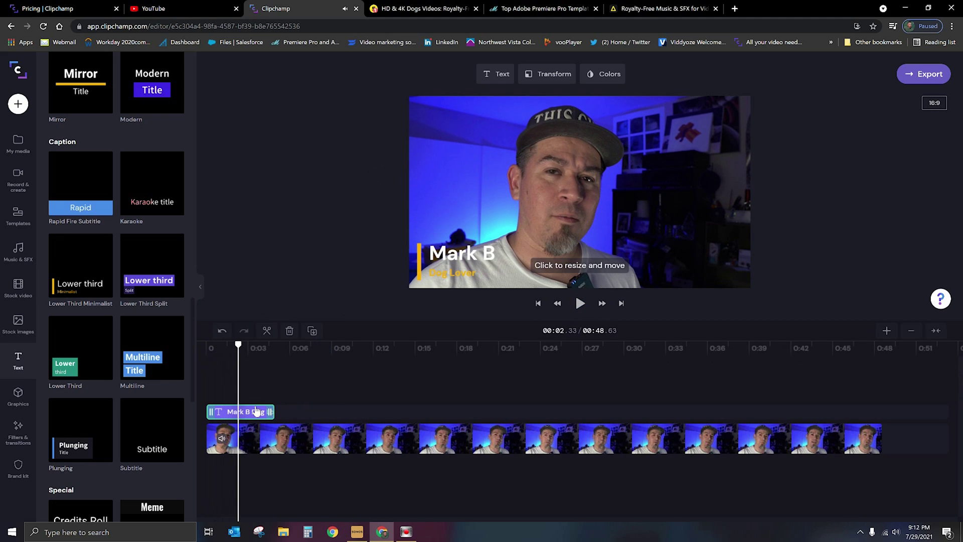
Set the lower third's accent color to the custom dark blue #111155.
click(604, 74)
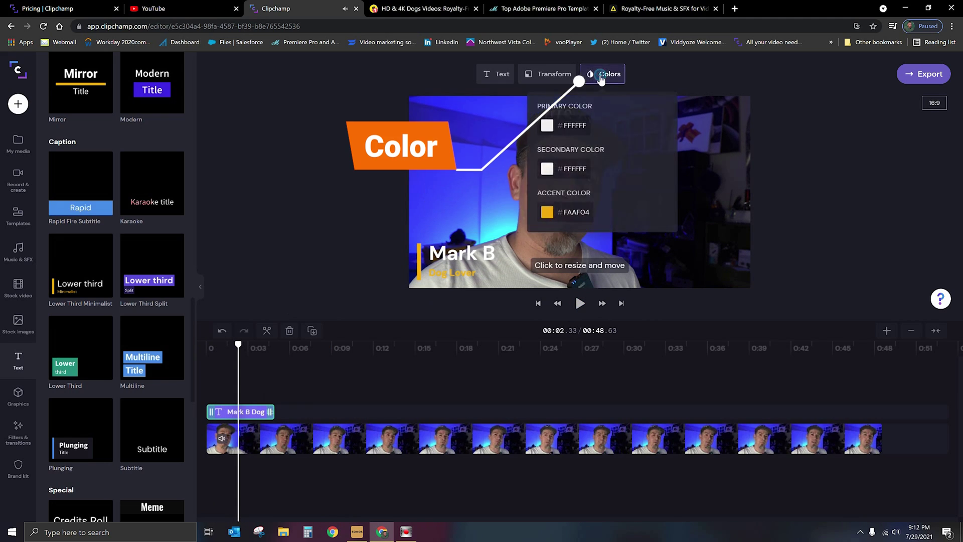
click(547, 215)
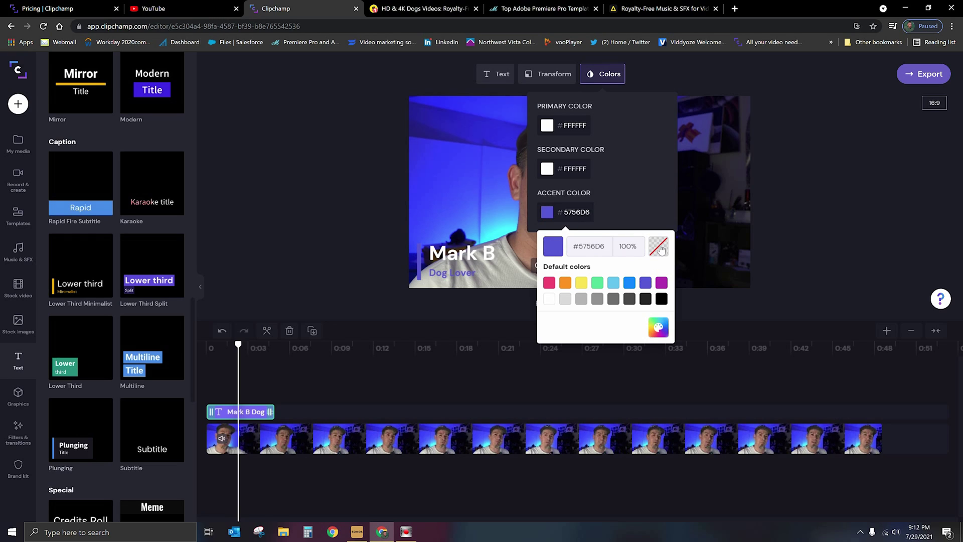
click(658, 329)
drag(619, 278, 642, 318)
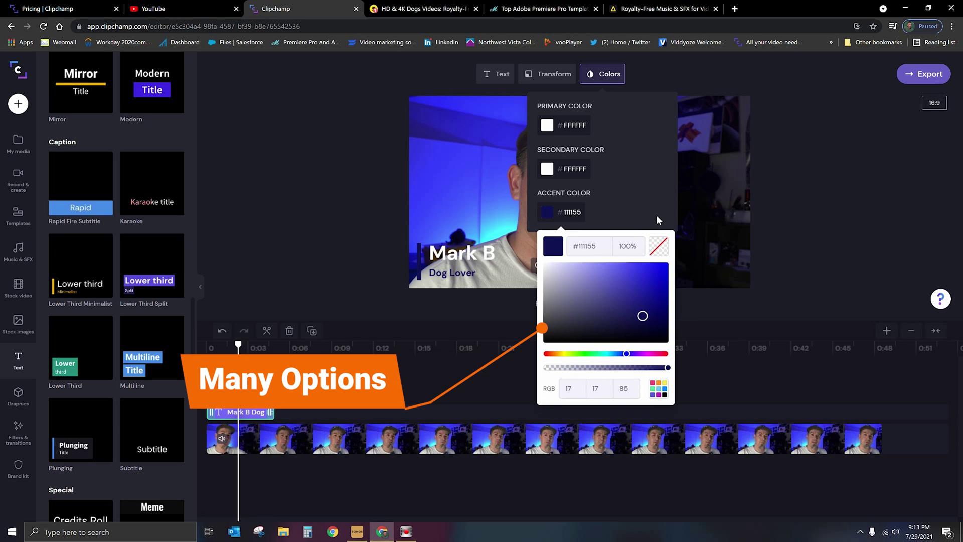
click(645, 206)
Enlarge the lower third slightly and move it to the bottom-right corner of the video frame.
click(547, 75)
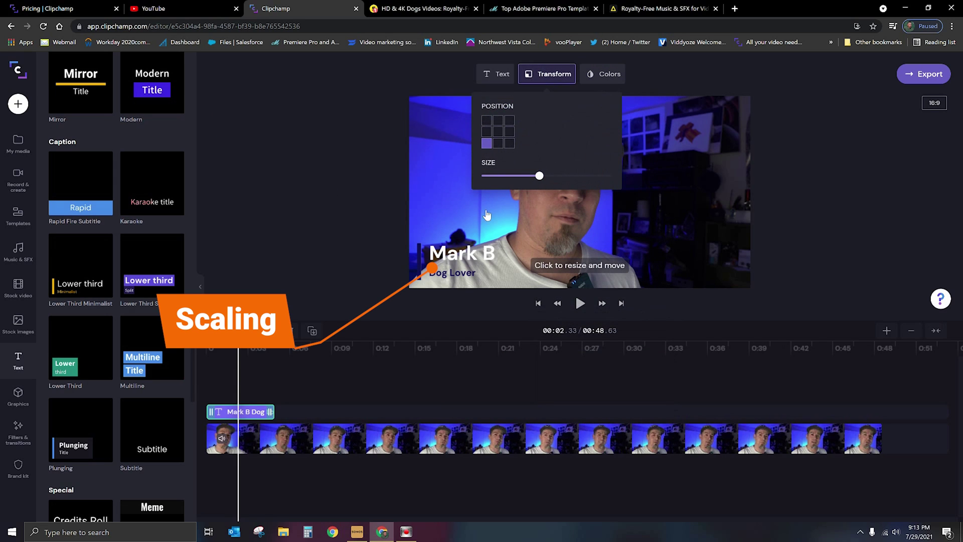
click(457, 260)
drag(495, 243, 603, 257)
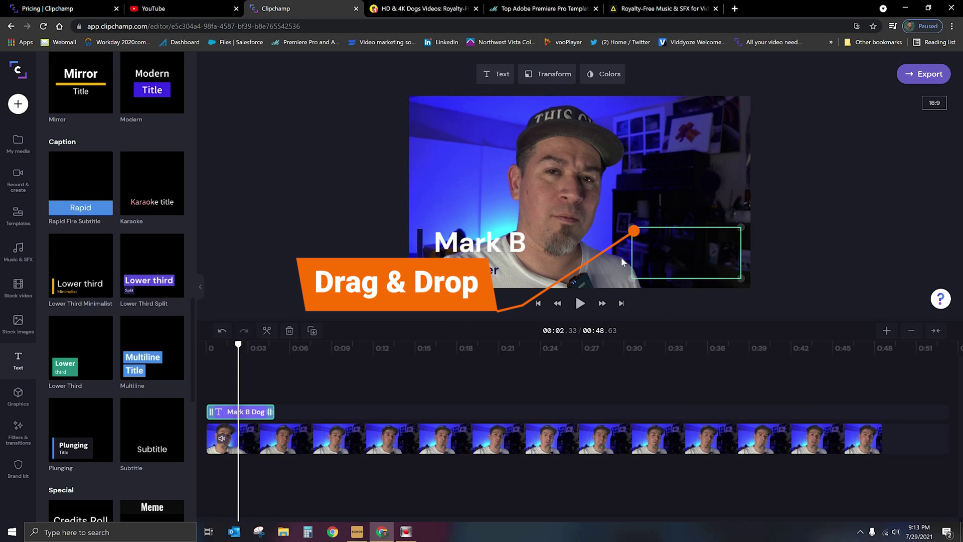
Change the lower third's accent color to the light blue default color.
click(610, 74)
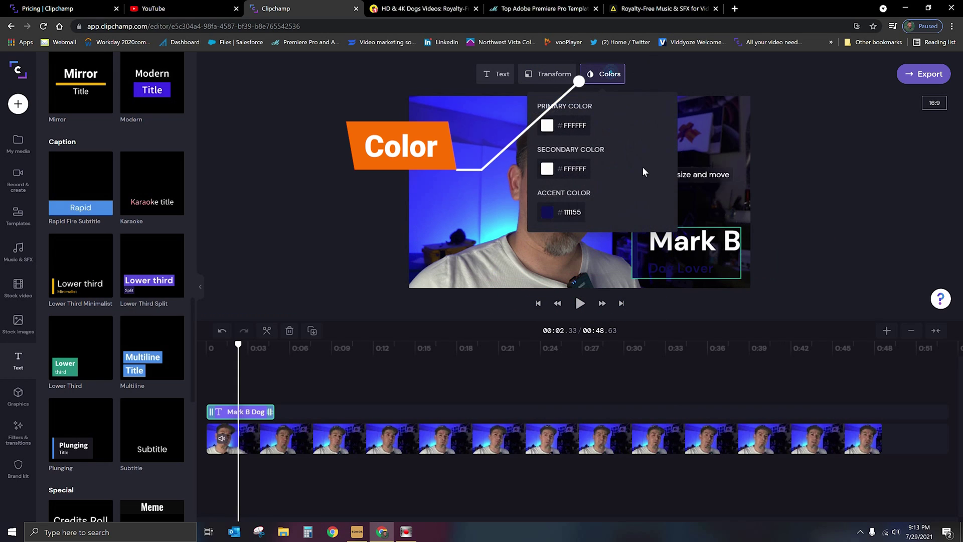
click(546, 212)
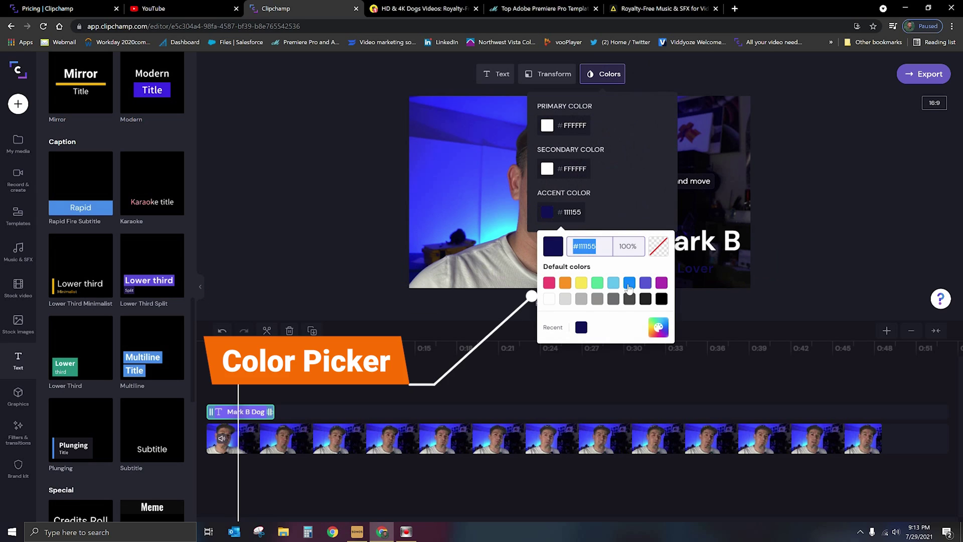
click(794, 243)
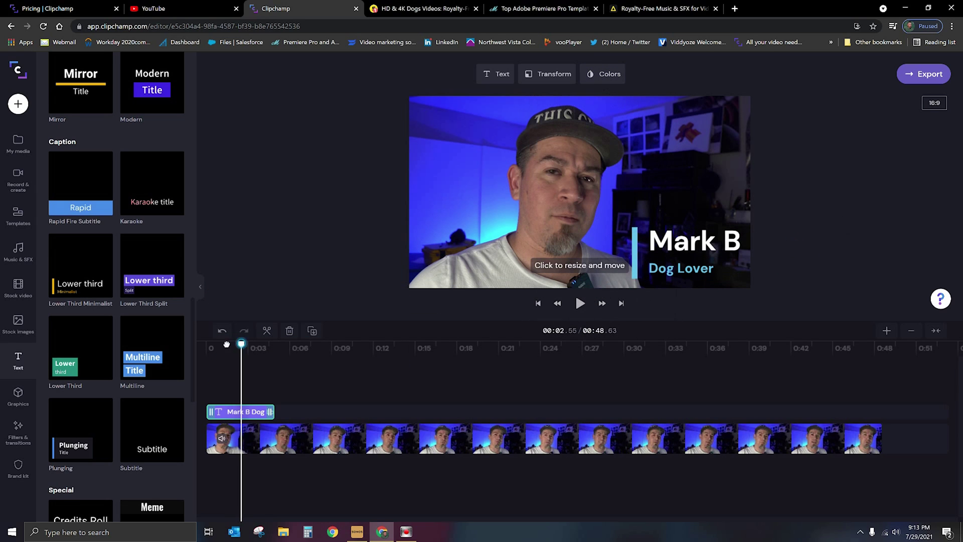
Play the video from the beginning to review the lower third's animation through its end.
drag(226, 344, 193, 344)
click(580, 305)
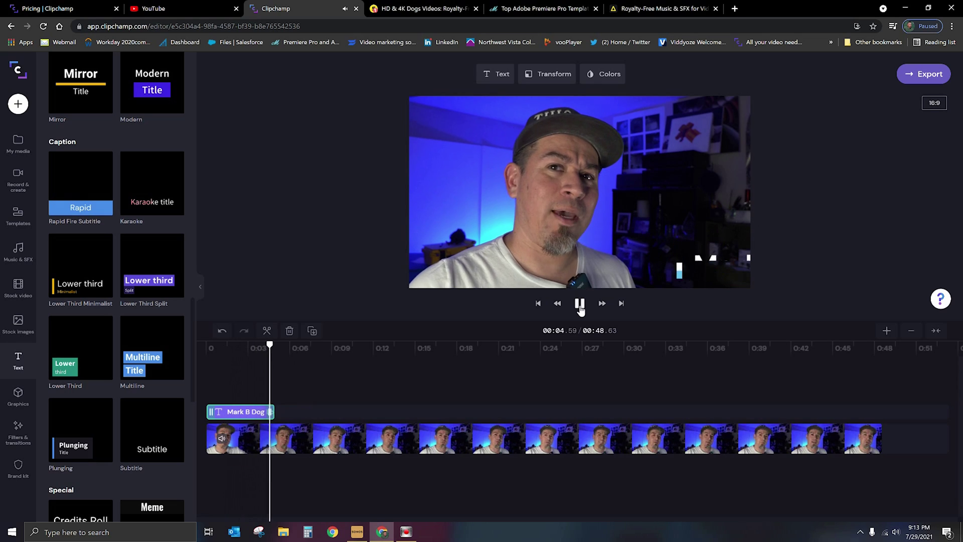
click(580, 305)
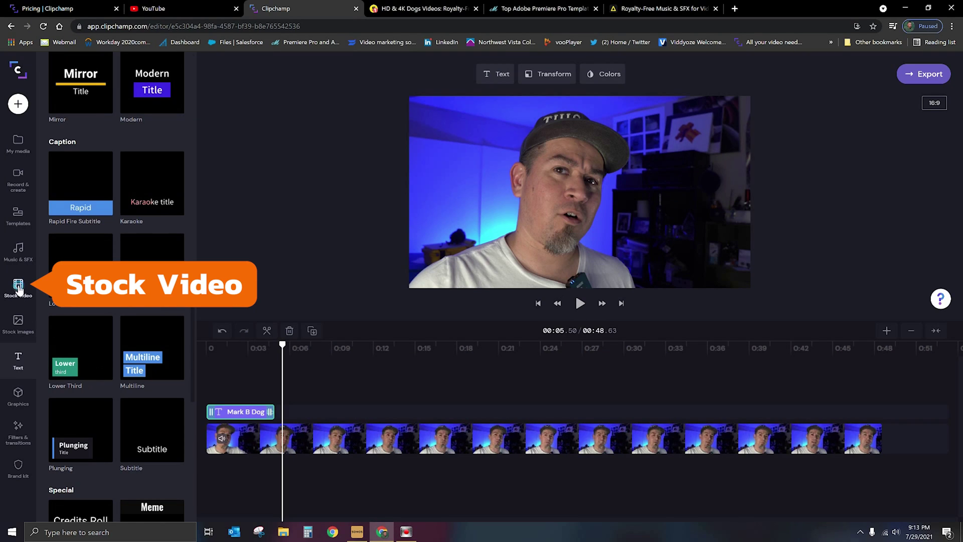
Search the stock videos for "dog family" and preview the clips in the results.
click(18, 286)
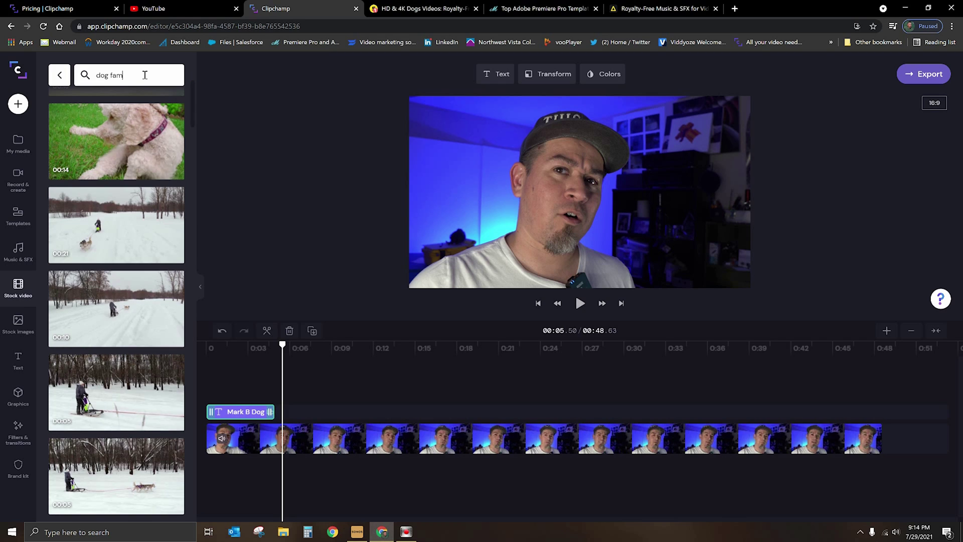
text(ily)
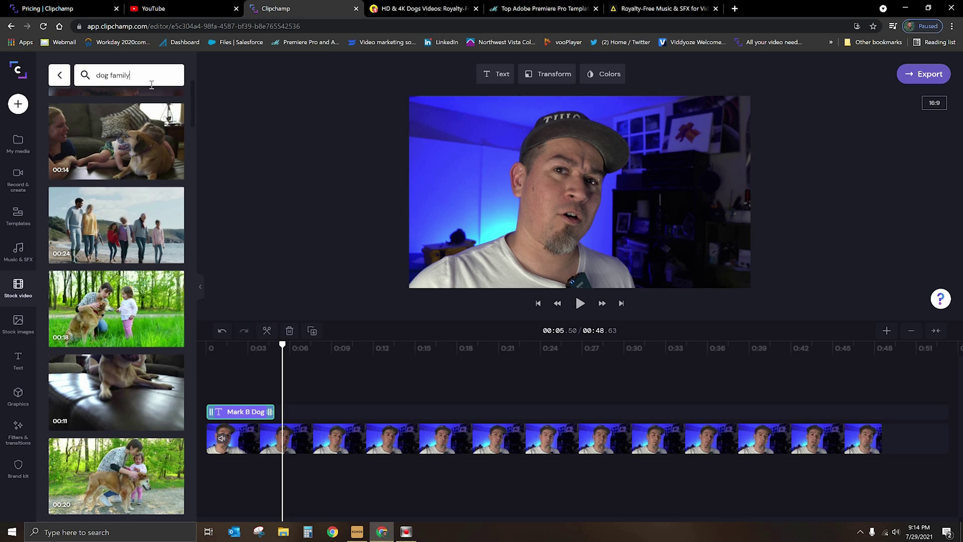
mouse_move(134, 158)
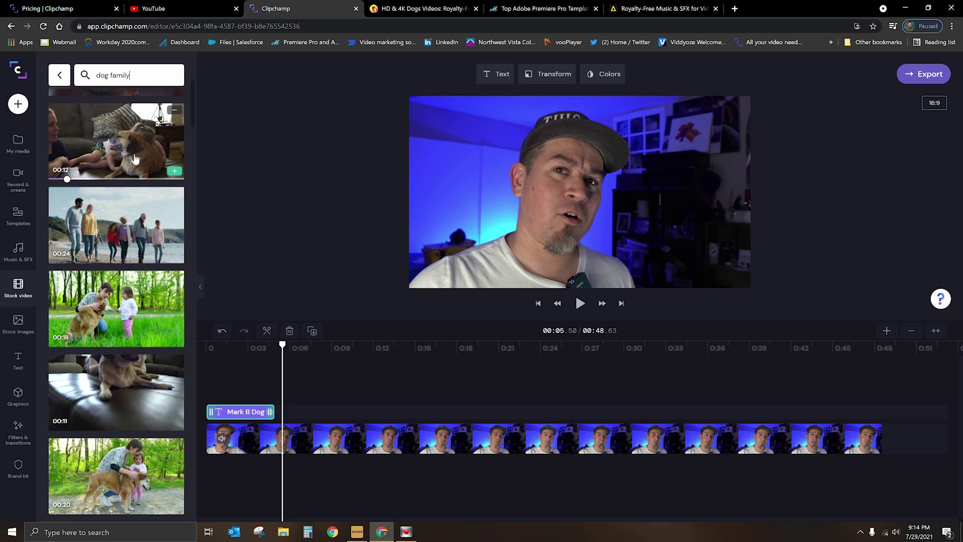
scroll(128, 284, down, 1)
mouse_move(128, 284)
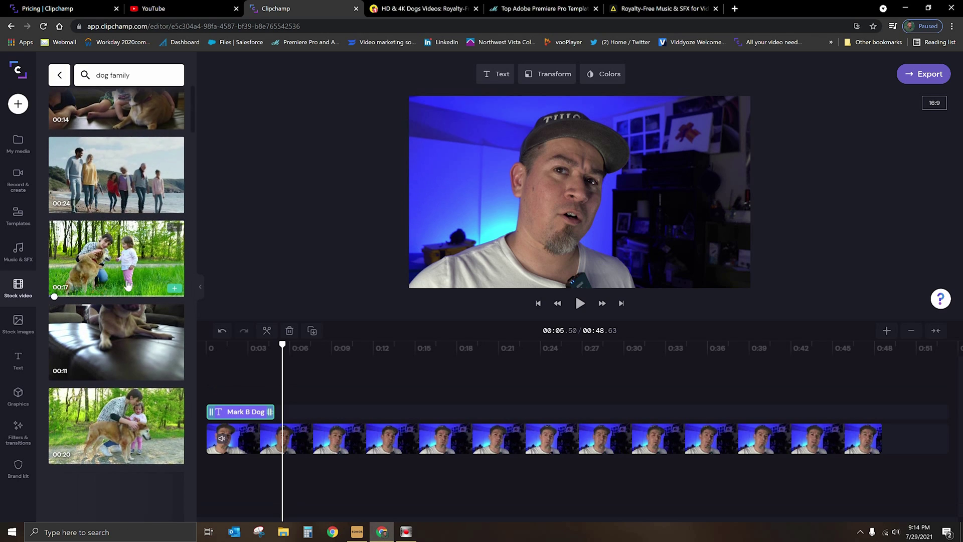
scroll(128, 284, down, 2)
mouse_move(128, 254)
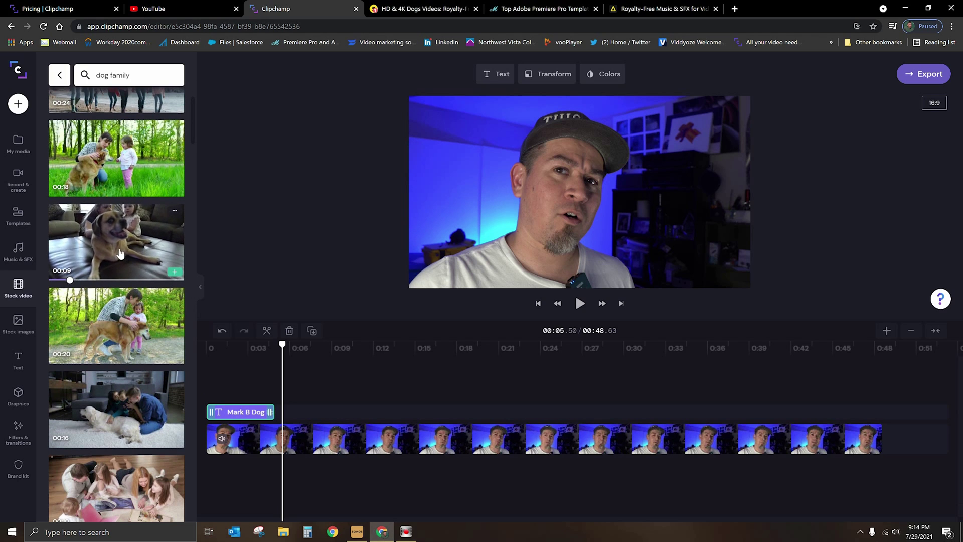
Place the 11-second family clip with the dog on a leather surface above the main video, right after the lower third, and play it back.
drag(121, 254, 196, 292)
mouse_move(374, 410)
mouse_down()
mouse_move(331, 412)
mouse_move(301, 385)
mouse_move(315, 424)
mouse_up()
drag(282, 345, 228, 345)
click(582, 305)
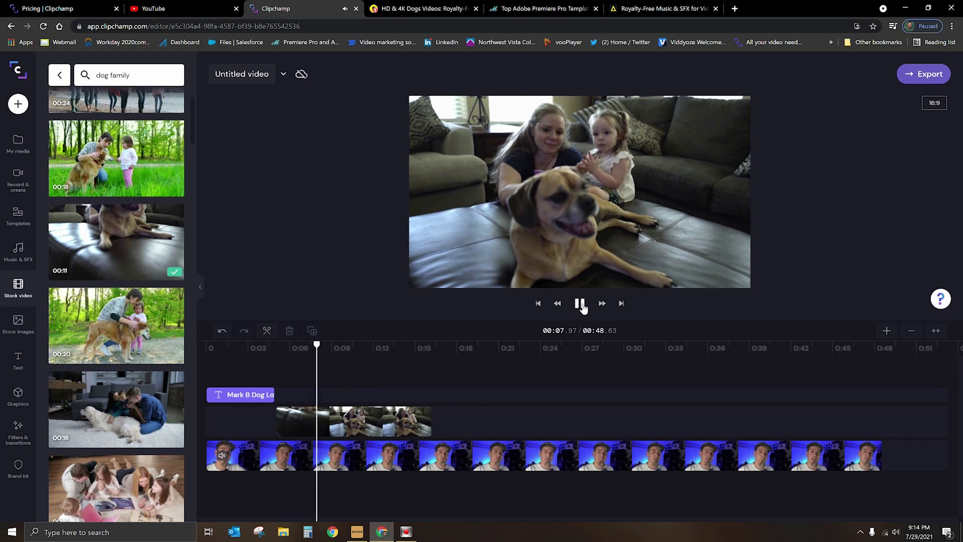
Split the family dog clip at about 00:09.43 and delete its second part.
click(354, 347)
drag(344, 360, 336, 360)
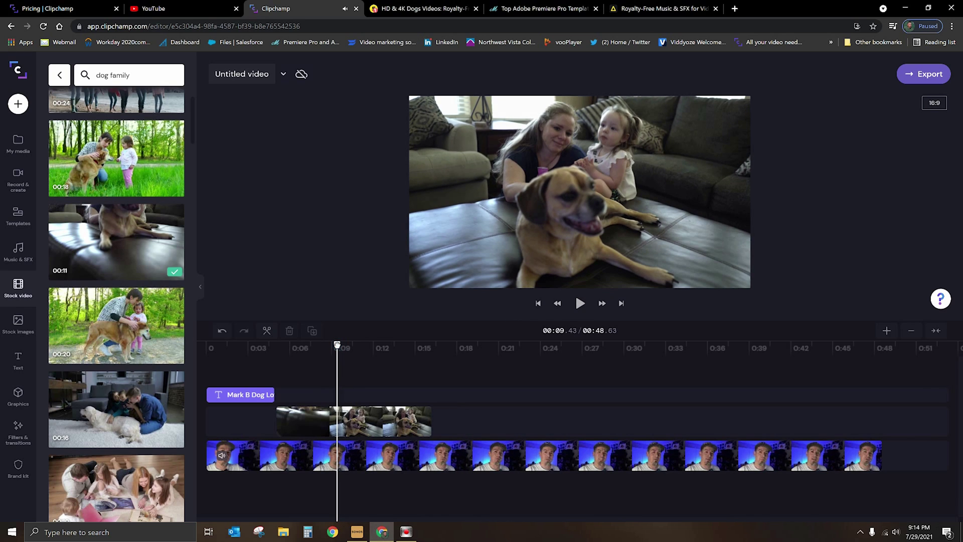
click(267, 330)
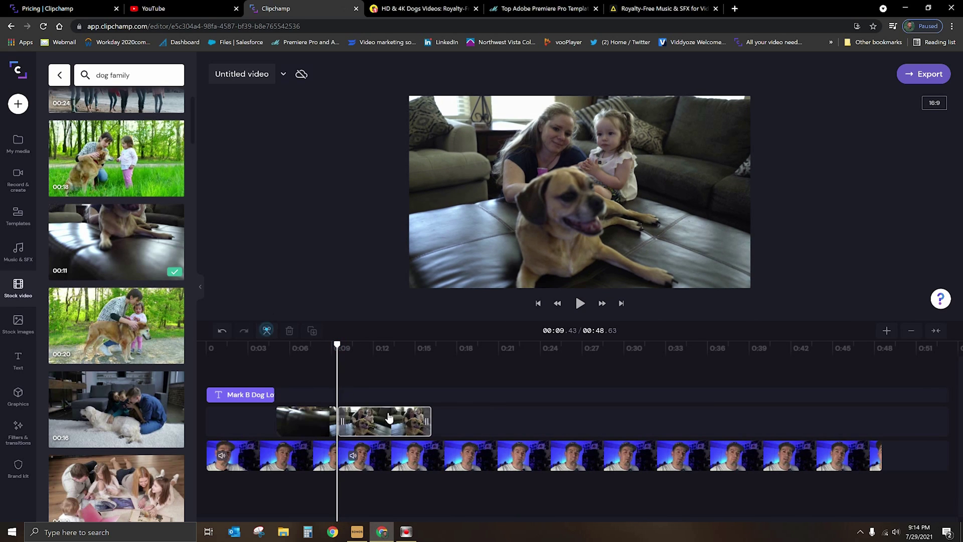
click(389, 415)
key(Delete)
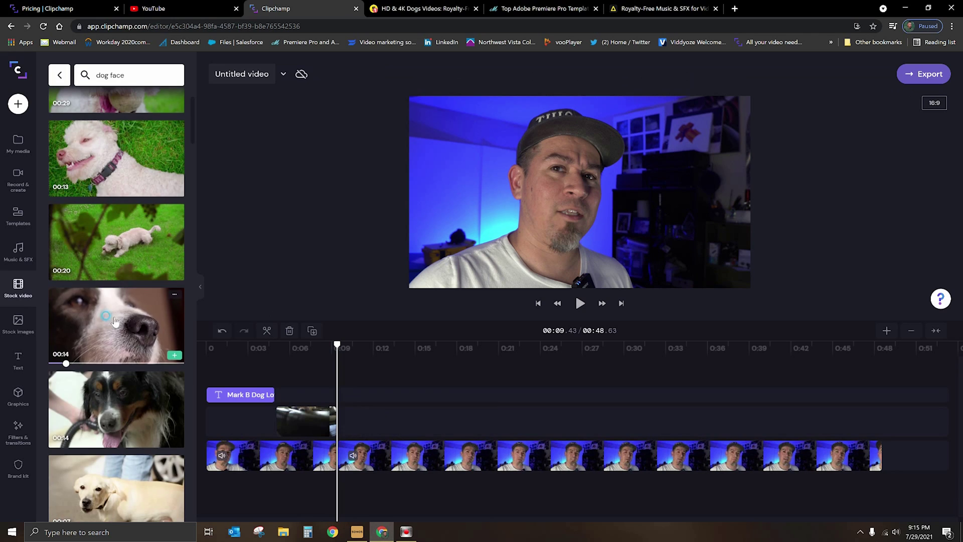
Add the Funny Dog Face Closeup clip right after the family clip and trim its end to about 00:13.
drag(116, 325, 409, 424)
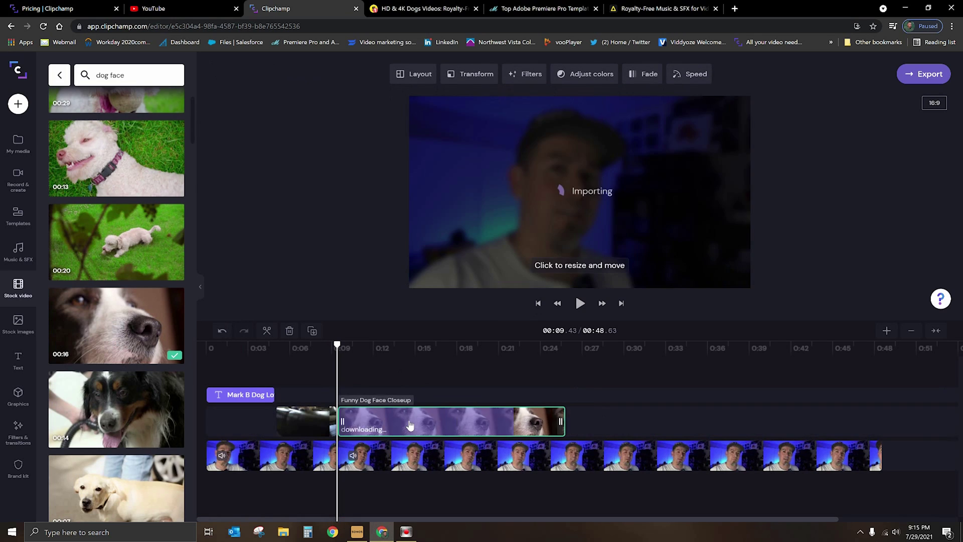
mouse_move(338, 344)
mouse_down()
mouse_move(327, 346)
mouse_move(365, 346)
mouse_move(334, 346)
mouse_up()
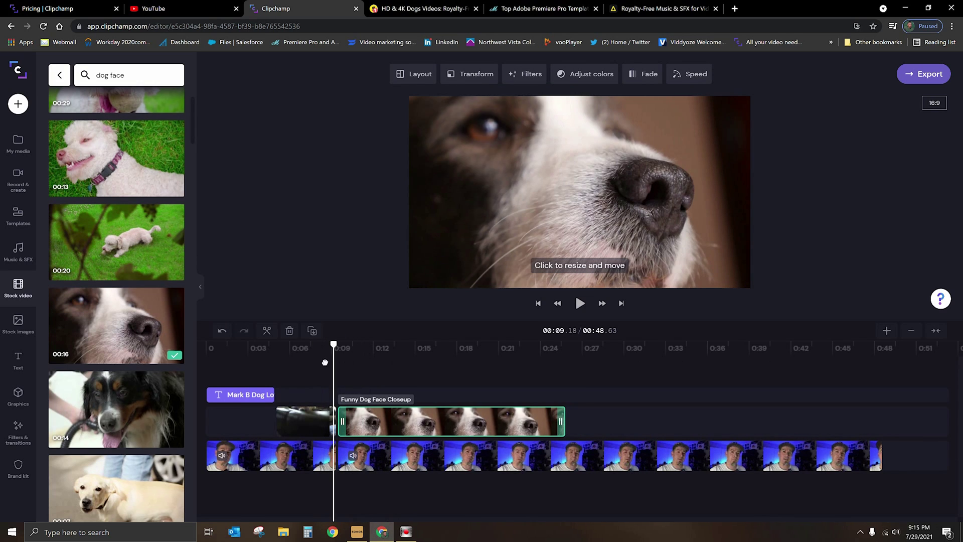
click(291, 361)
click(580, 303)
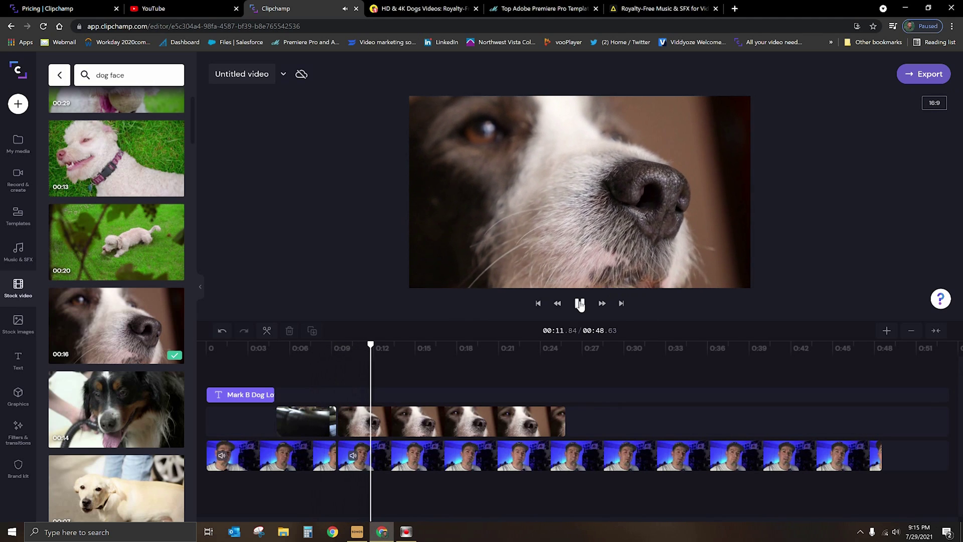
click(580, 302)
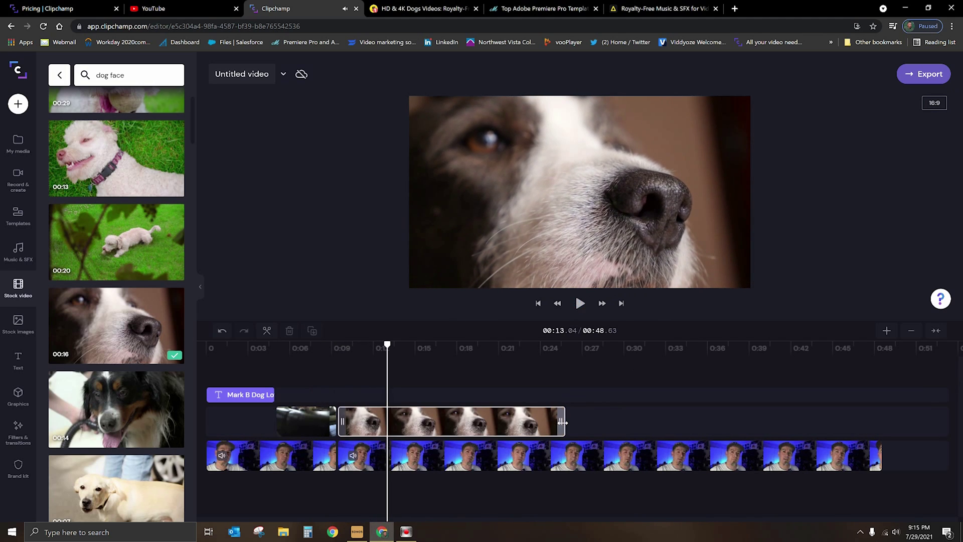
drag(407, 421, 384, 421)
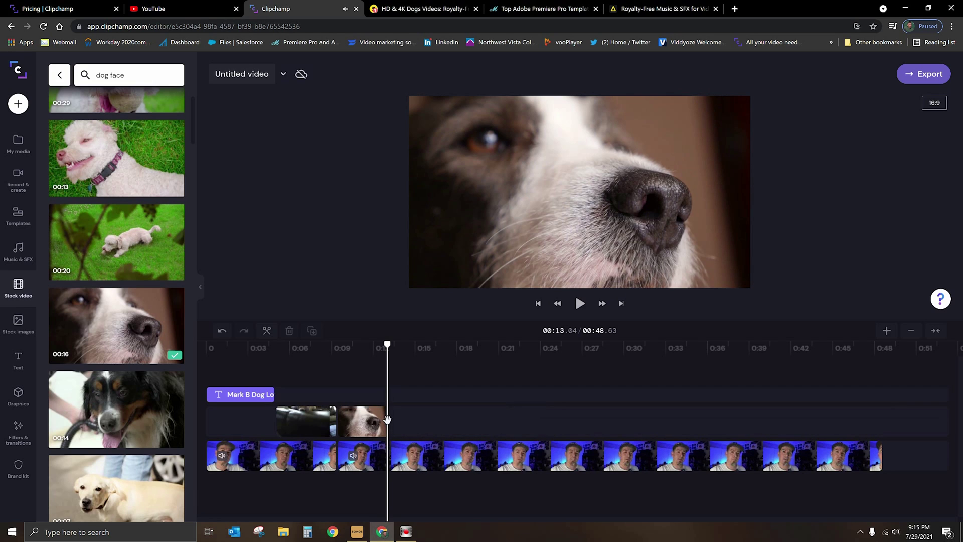
Add the 7-second stock clip of the cream-colored dog on the cement floor after the dog face closeup.
scroll(119, 331, down, 3)
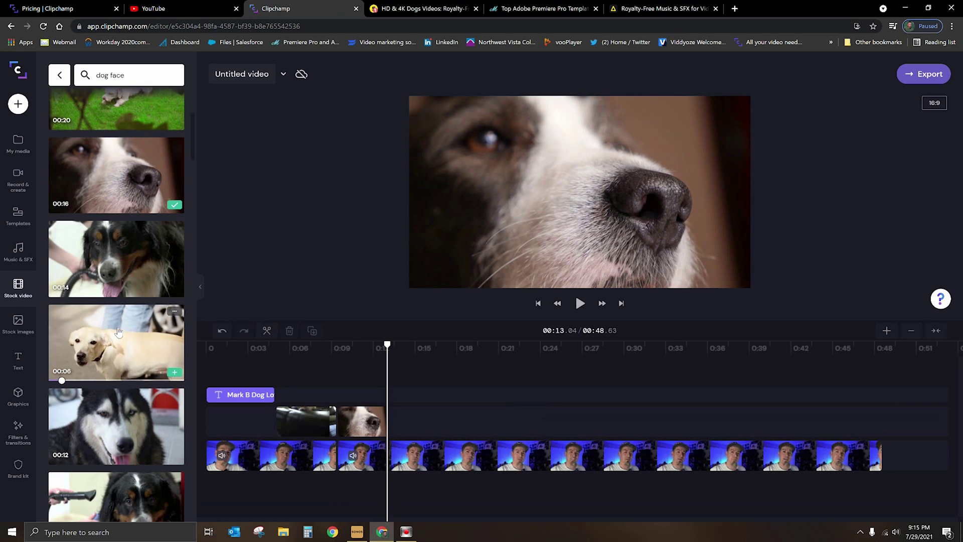
drag(119, 331, 401, 421)
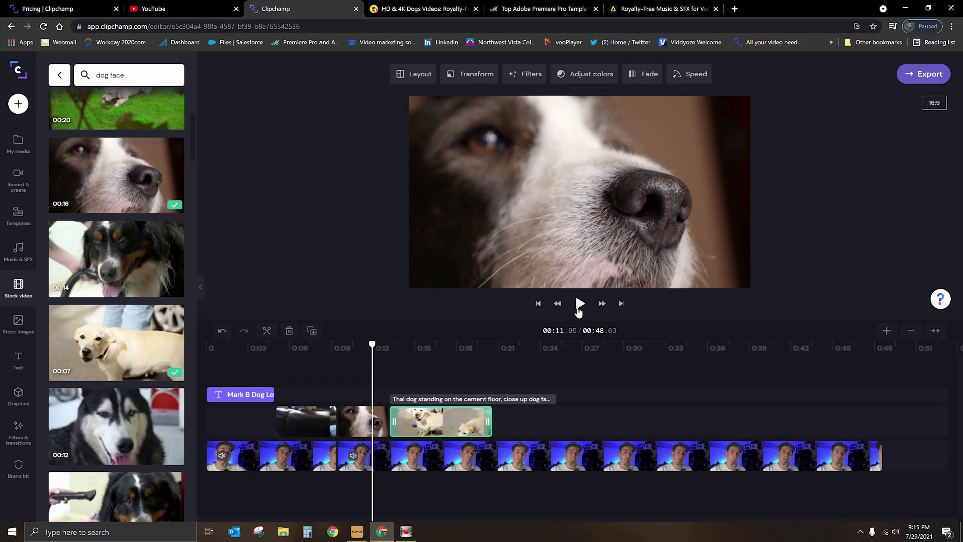
Play back the cream-colored dog clip and trim its end to about 00:18.24.
click(579, 304)
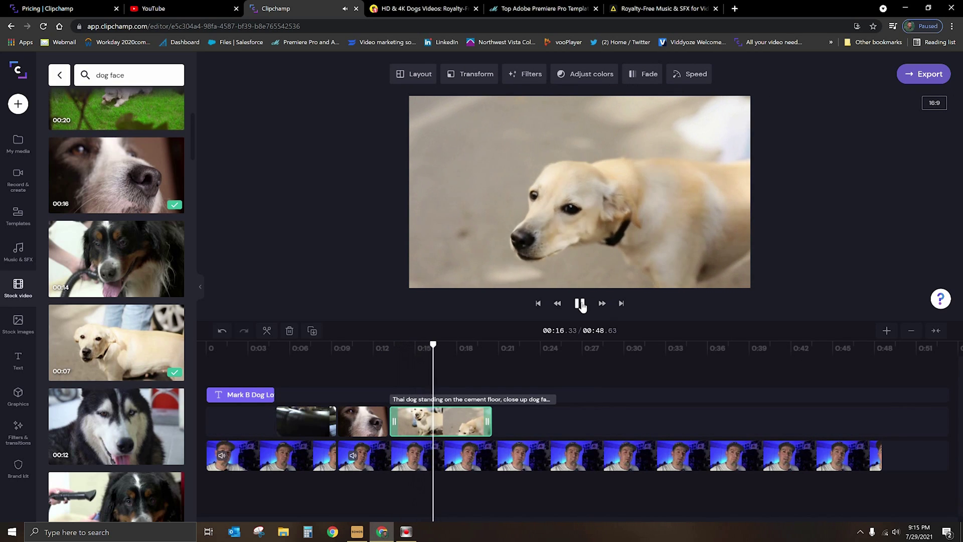
click(579, 303)
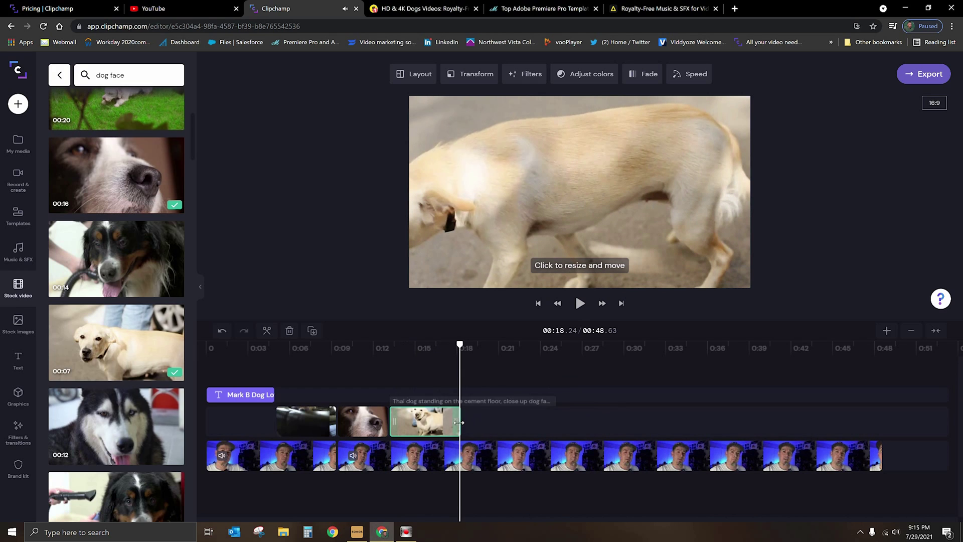
click(579, 303)
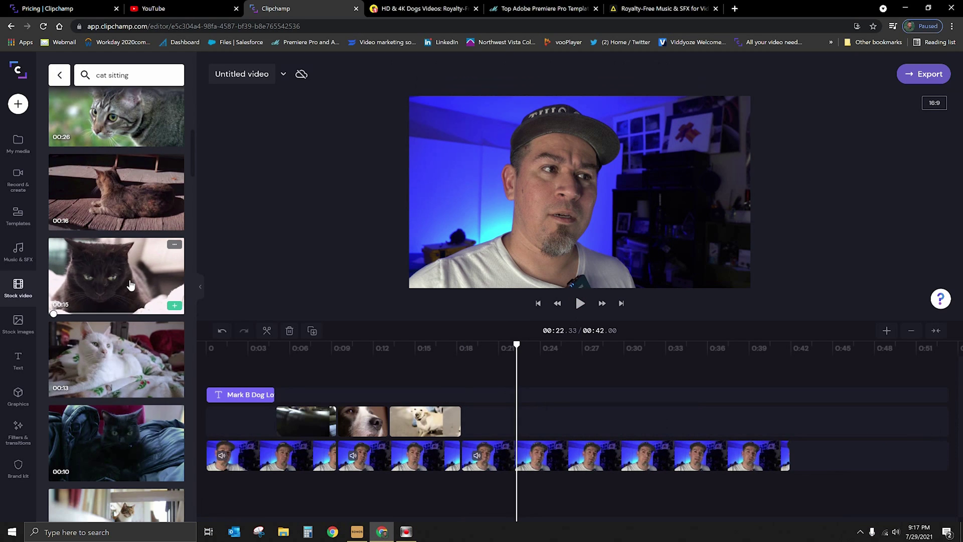
Place the 15-second black cat clip above the main video at about 00:19.75, play it back and trim its end to about 00:21.38.
drag(121, 277, 526, 423)
click(453, 346)
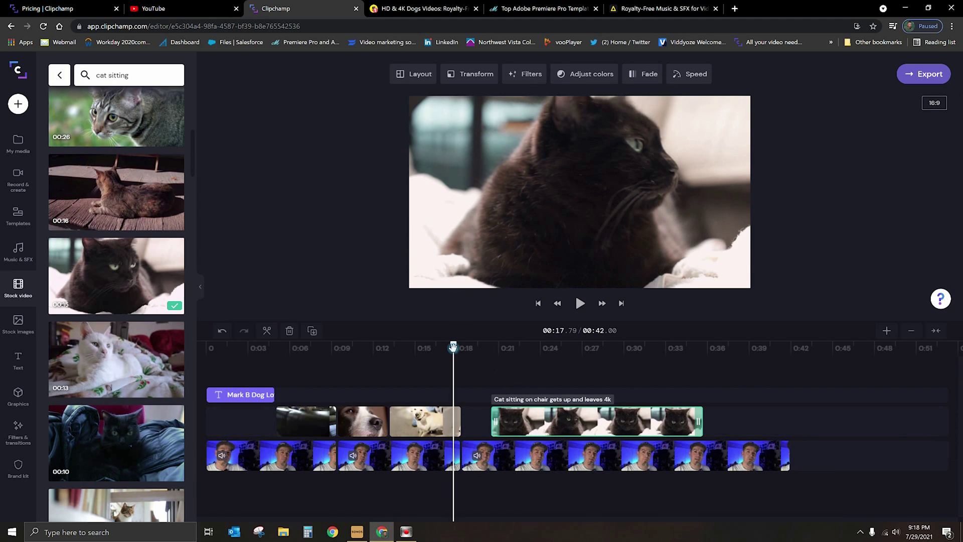
click(579, 303)
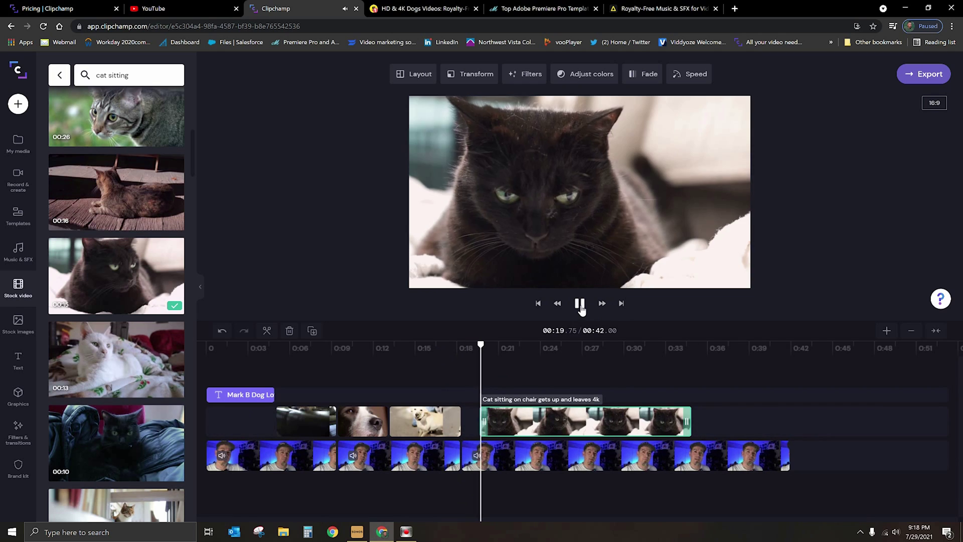
click(569, 318)
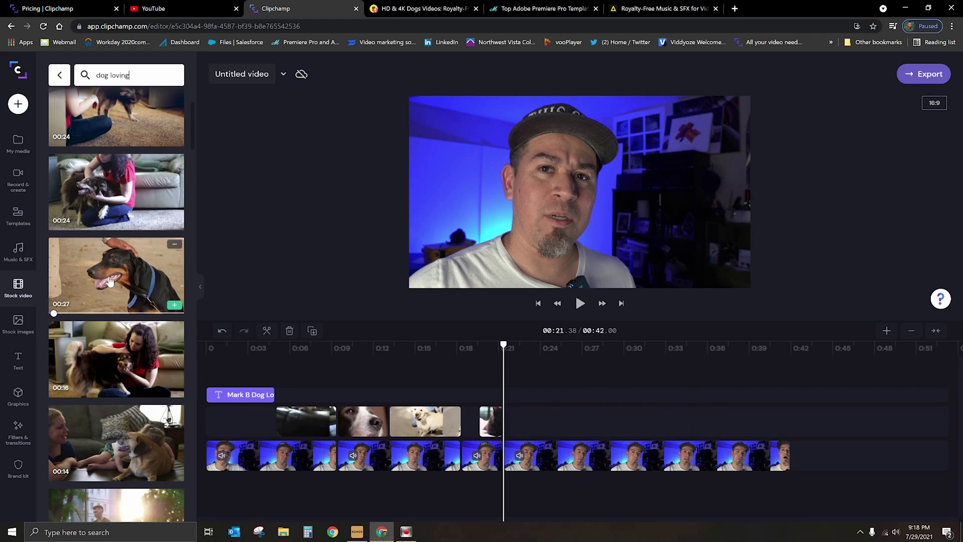
Add the 27-second clip of the black dog being petted right after the cat clip and play the transition from about 00:20.60.
drag(116, 277, 561, 424)
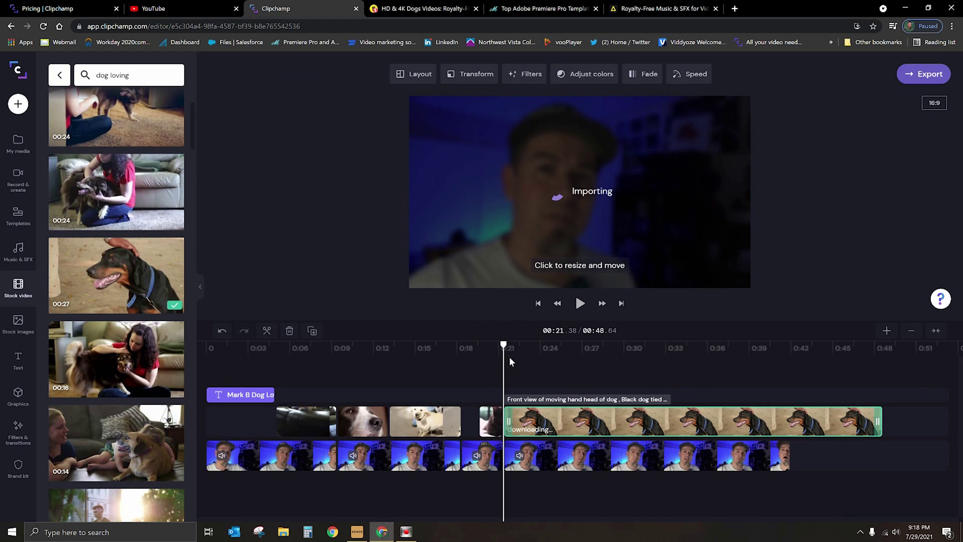
drag(502, 343, 492, 344)
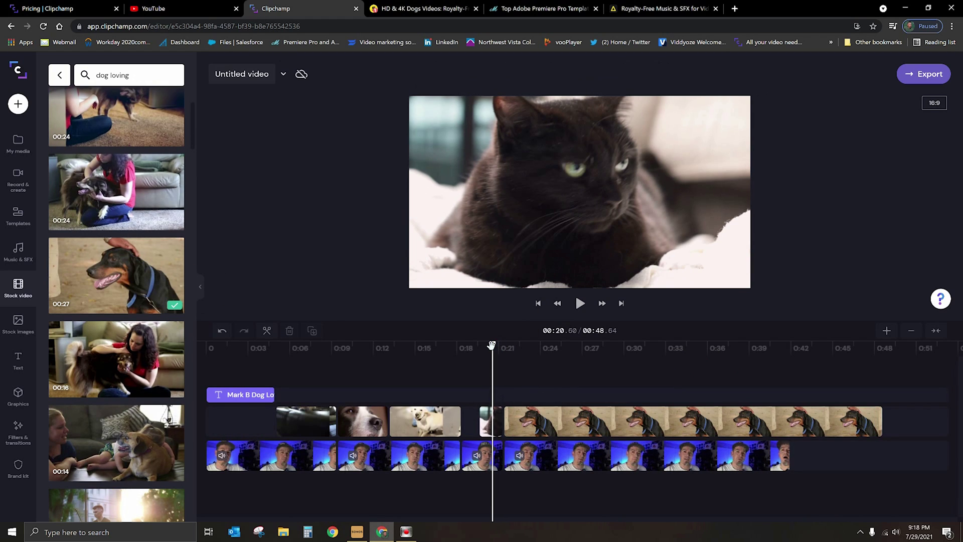
click(575, 307)
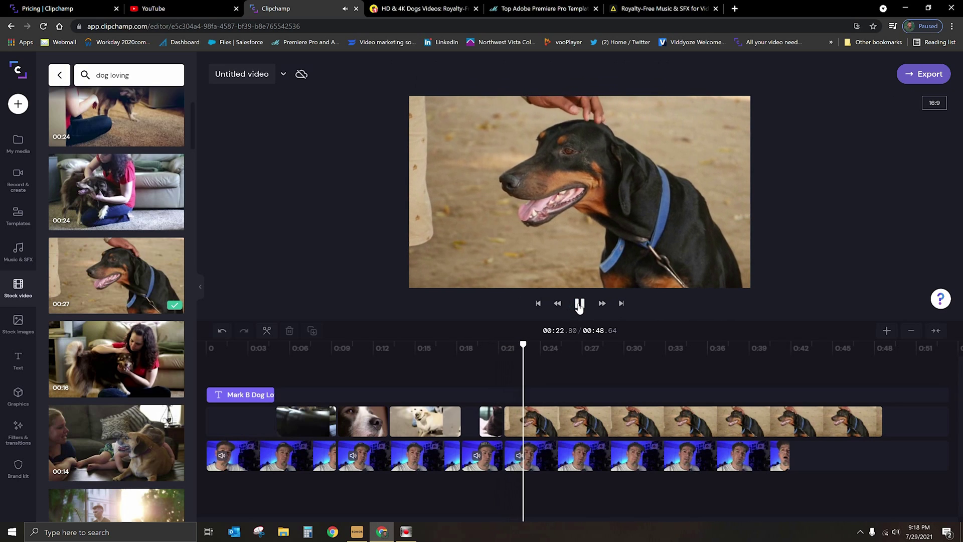
Trim the black dog clip and the main video to end at about 00:25.5.
click(579, 303)
drag(881, 421, 557, 421)
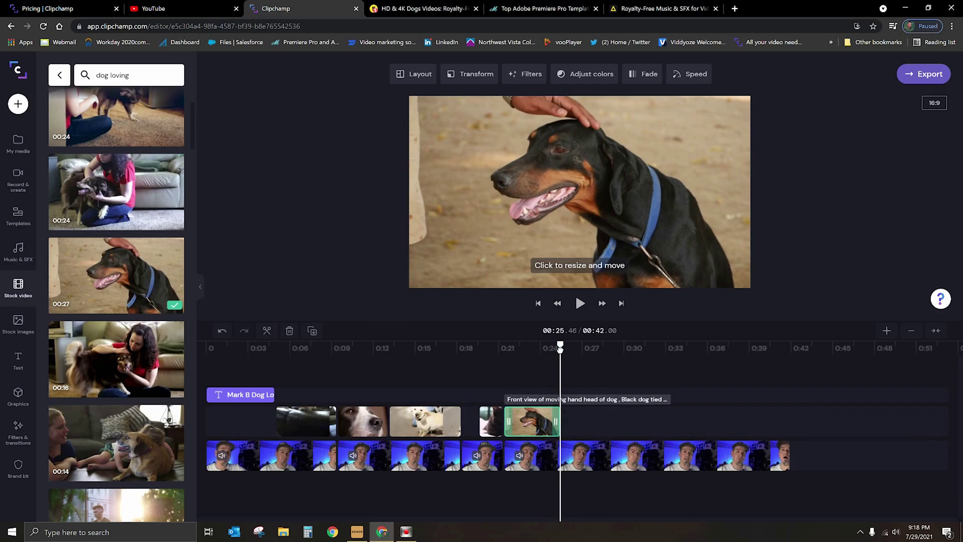
click(558, 362)
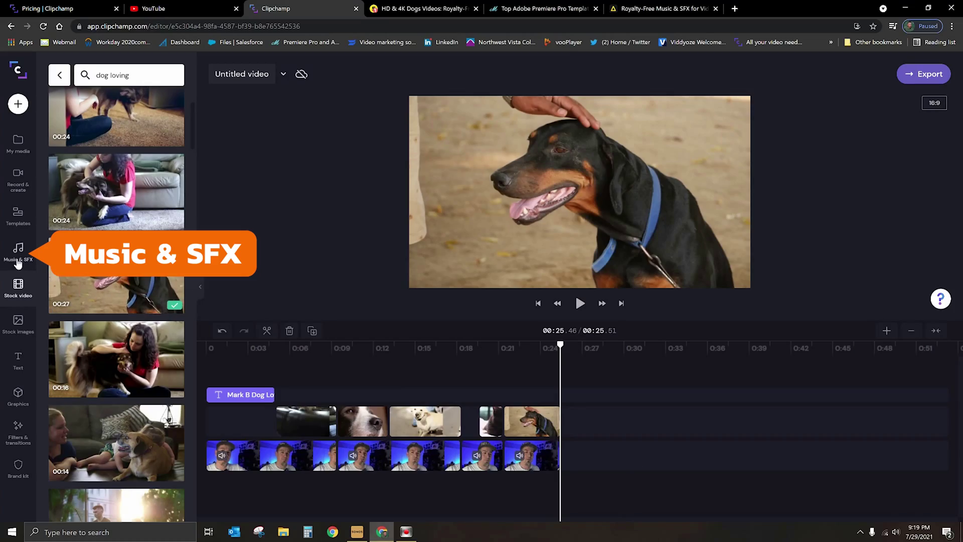
Search the music and sound effects library for "sad".
click(13, 254)
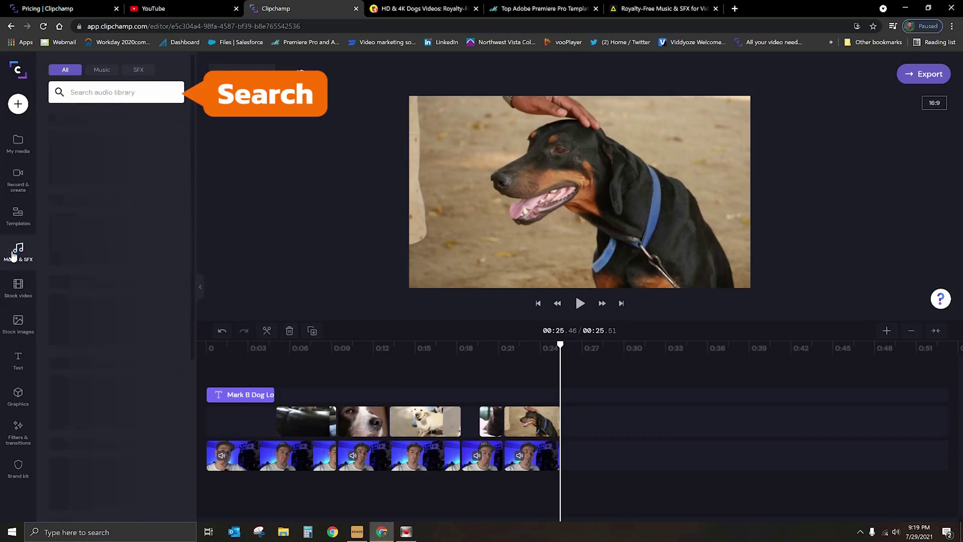
click(95, 94)
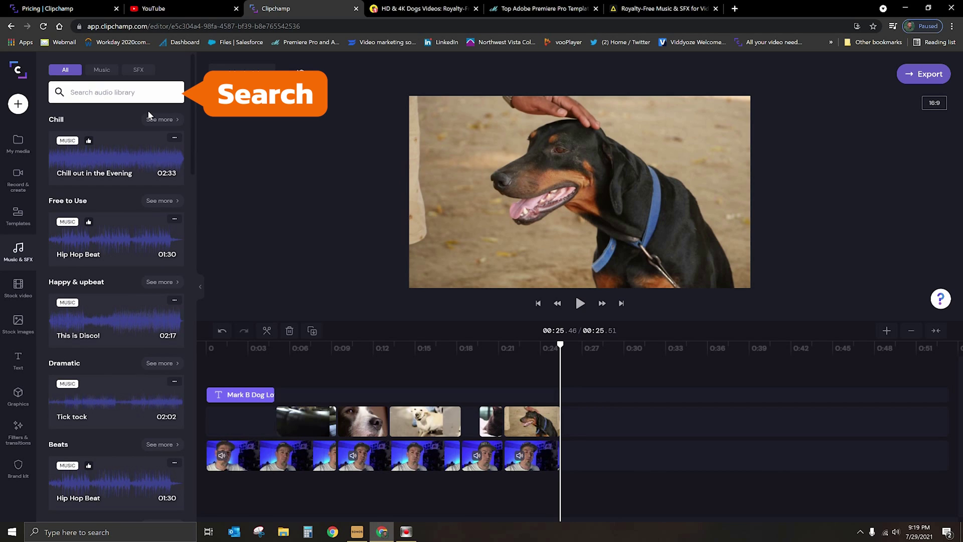
text(sad)
key(Return)
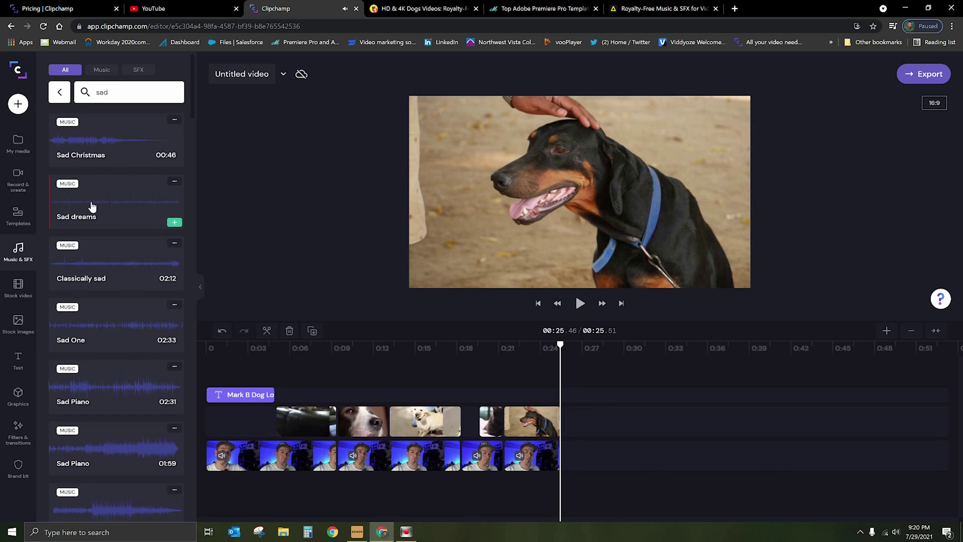
Preview the 02:31 Sad Piano track and place it beneath the main video from the start of the timeline.
click(103, 394)
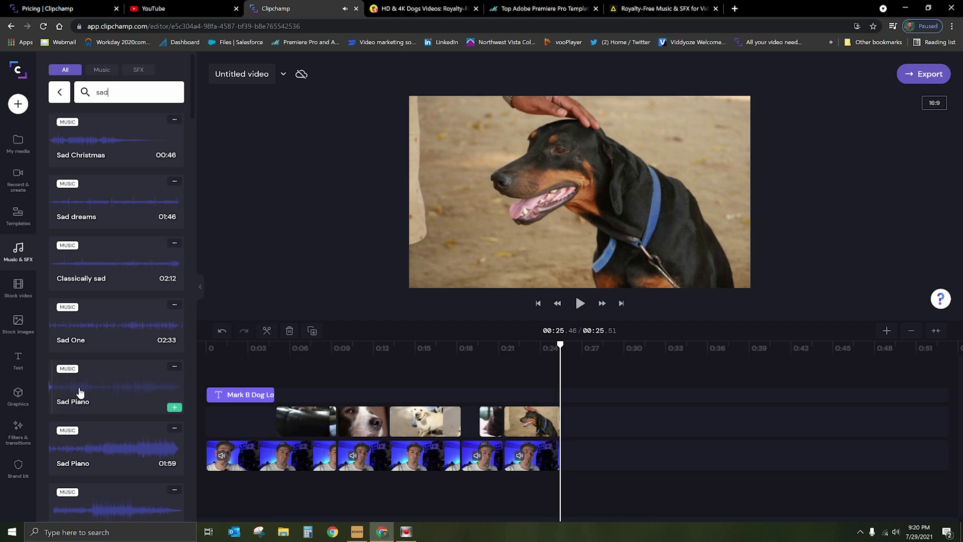
mouse_move(80, 392)
mouse_down()
mouse_move(307, 436)
mouse_move(278, 506)
mouse_move(245, 510)
mouse_move(272, 501)
mouse_up()
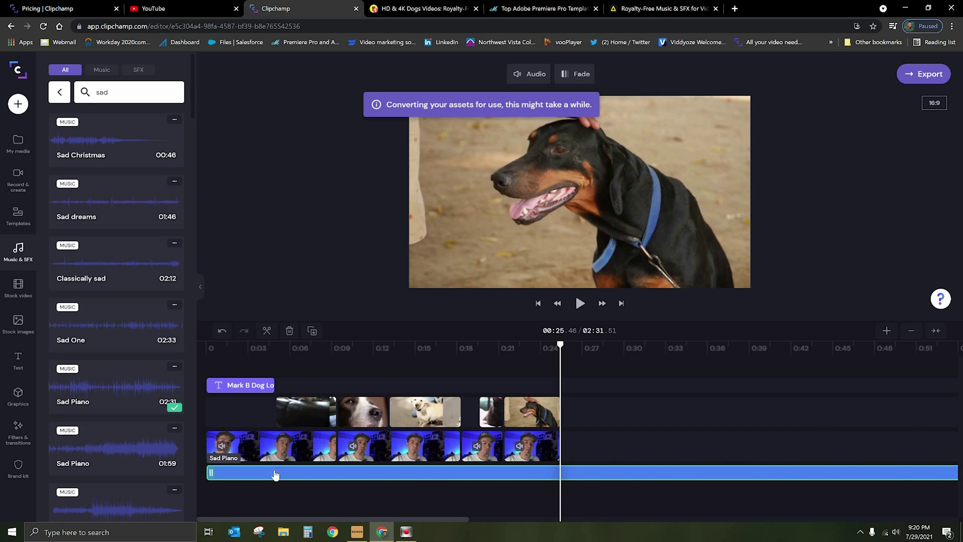
Lower the Sad Piano track's volume and play the opening of the video with the music.
click(541, 75)
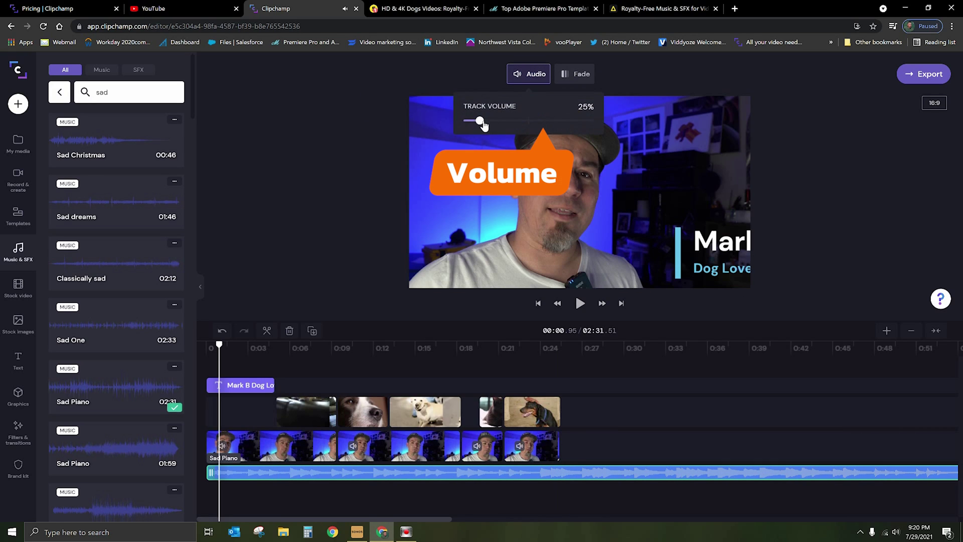
drag(483, 123, 473, 123)
click(582, 304)
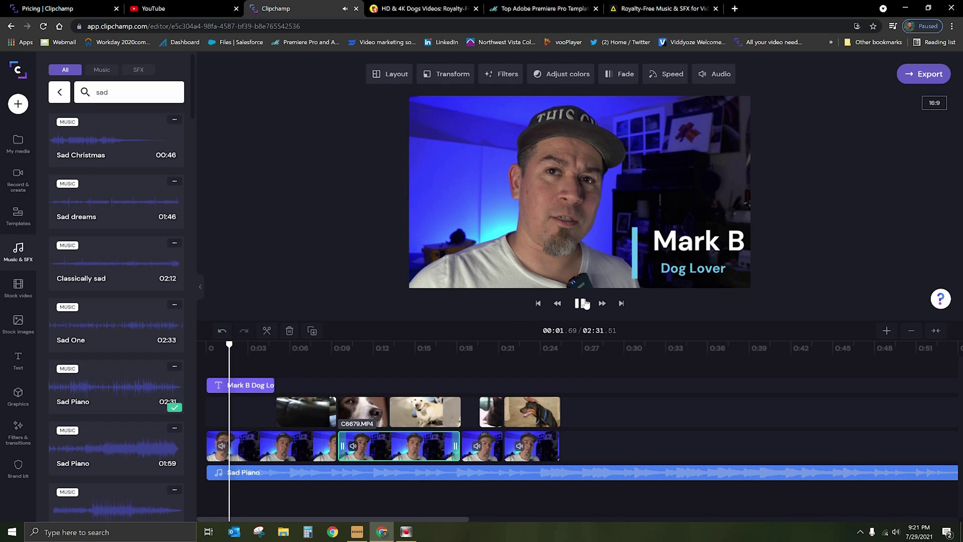